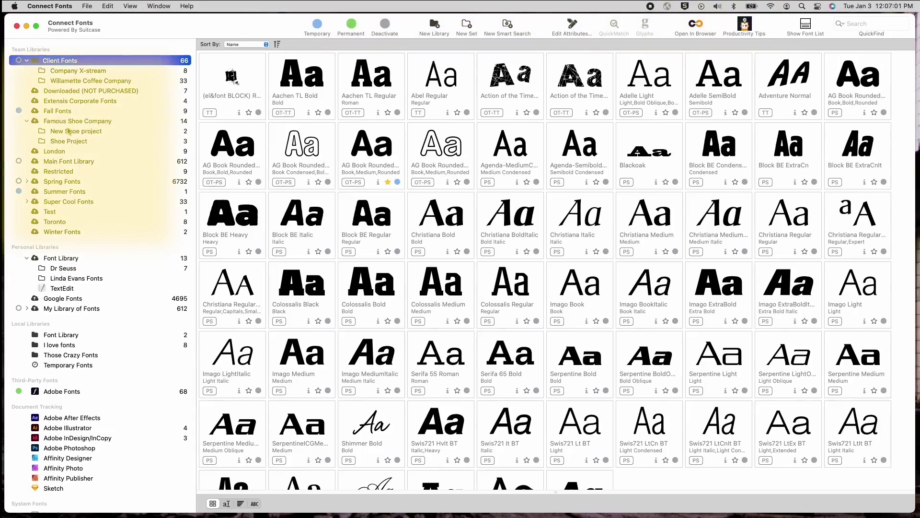
Step: Scroll the font grid and view the toolbar label display options without changing them
scroll(60, 264, down, 4)
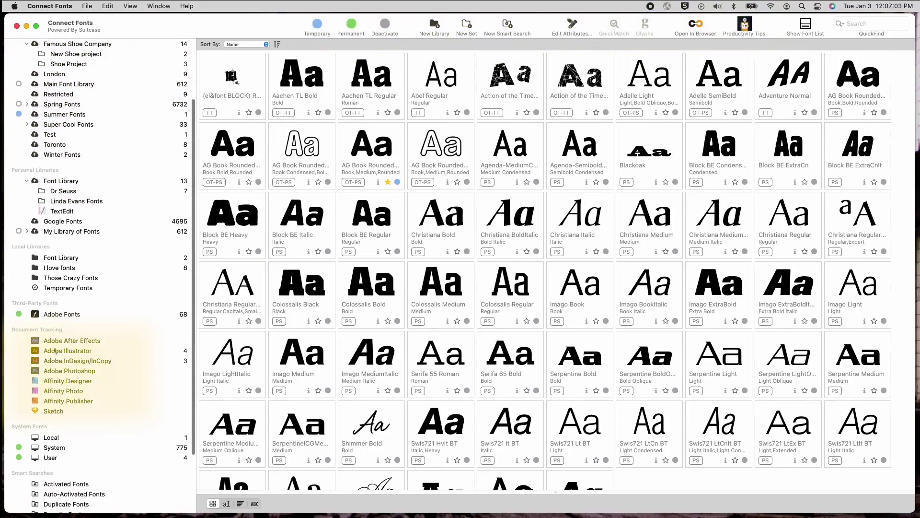
scroll(67, 287, down, 4)
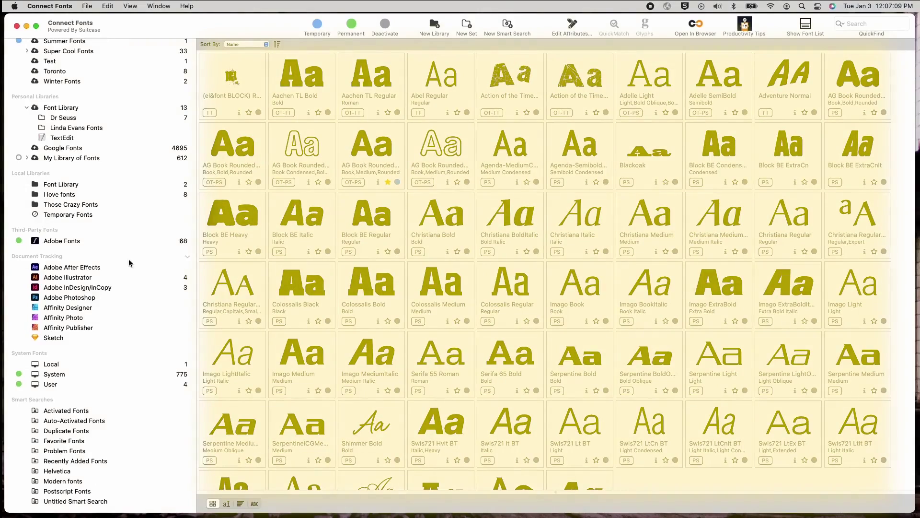
scroll(127, 261, up, 8)
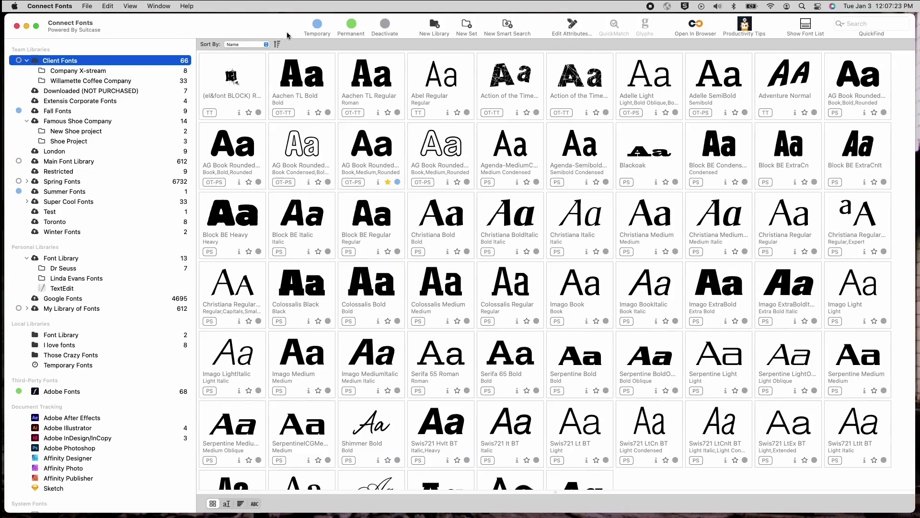
right_click(411, 25)
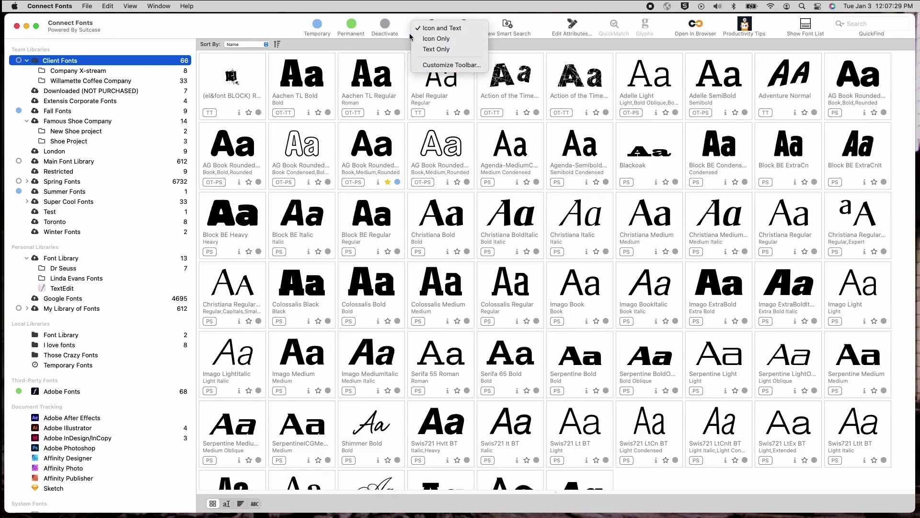
click(405, 36)
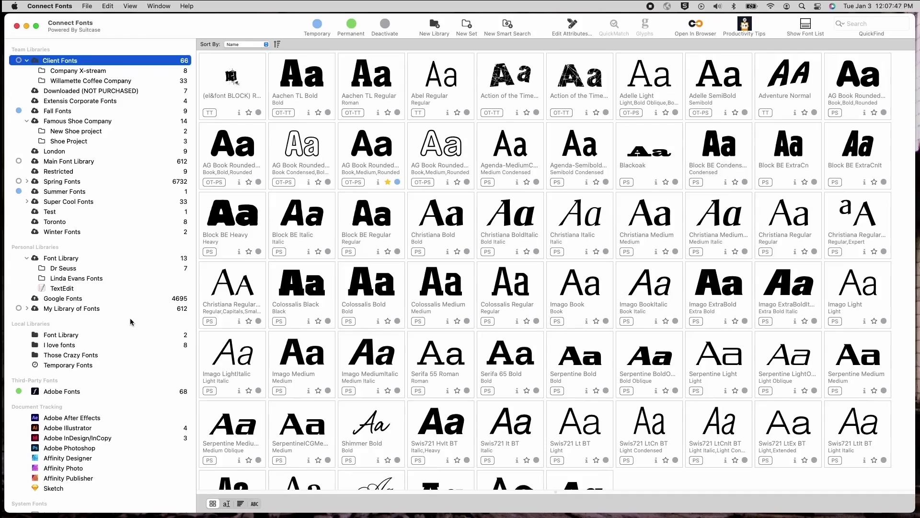
Step: Browse the sidebar and view the Main Font Library's actions without choosing one
scroll(131, 318, down, 4)
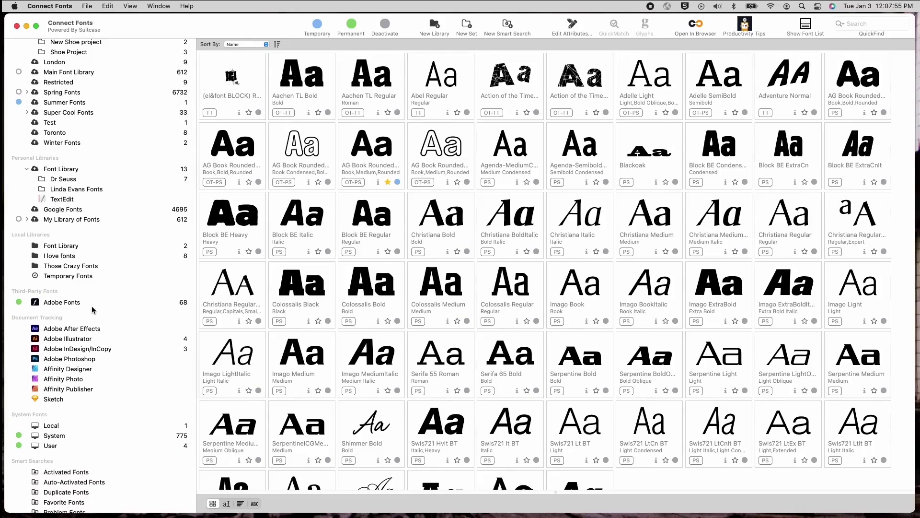
scroll(92, 310, down, 3)
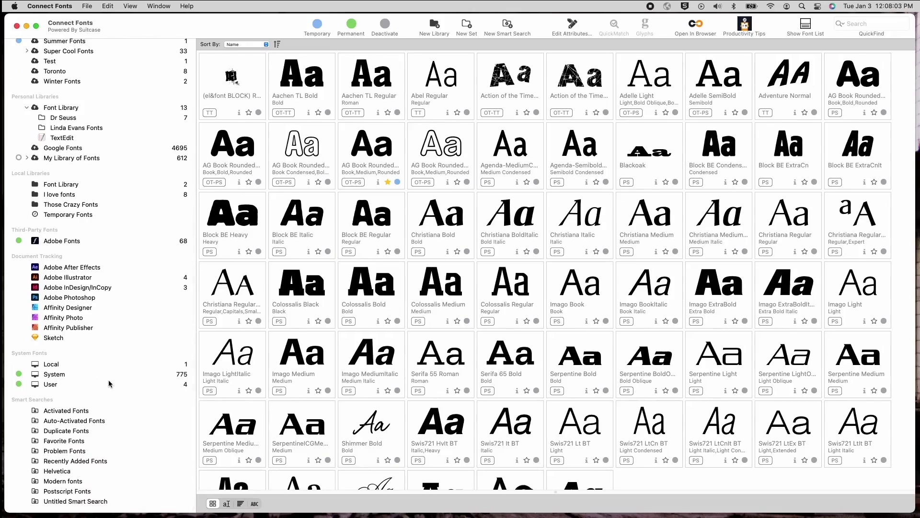
scroll(109, 384, up, 6)
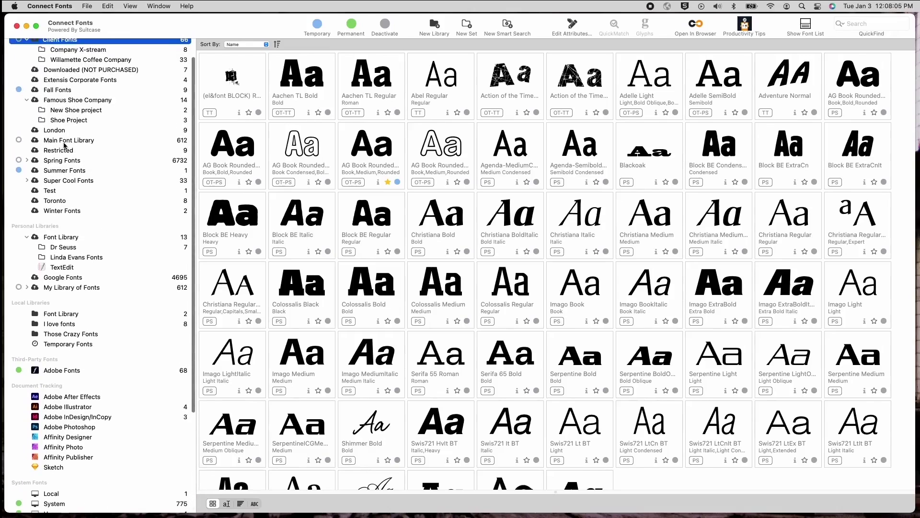
right_click(64, 142)
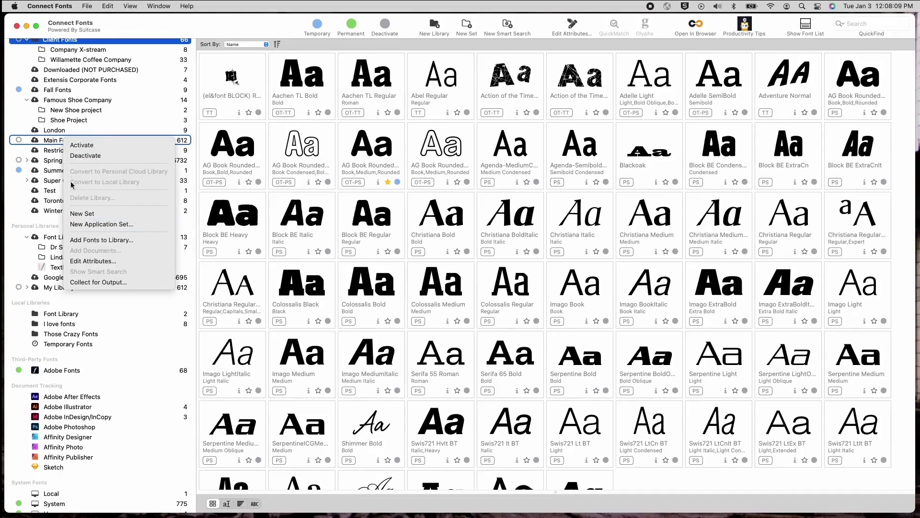
click(50, 144)
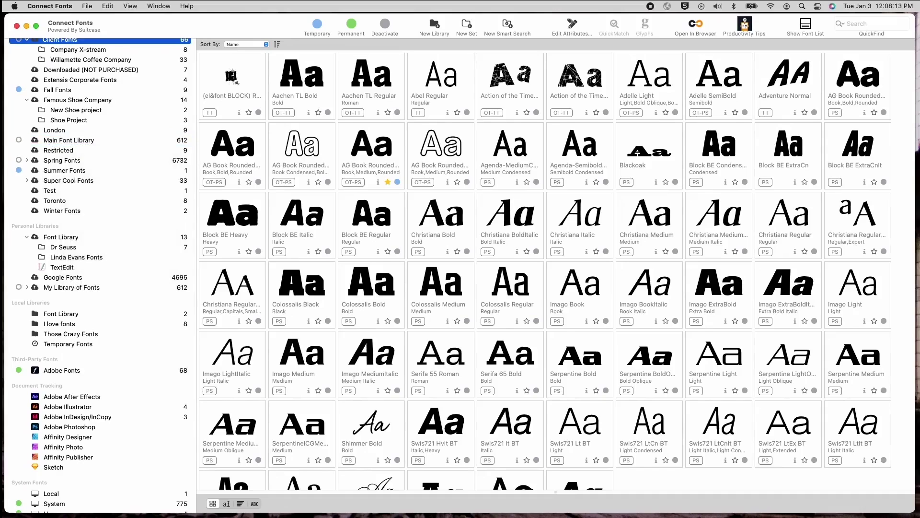
drag(47, 41, 60, 180)
scroll(137, 230, up, 2)
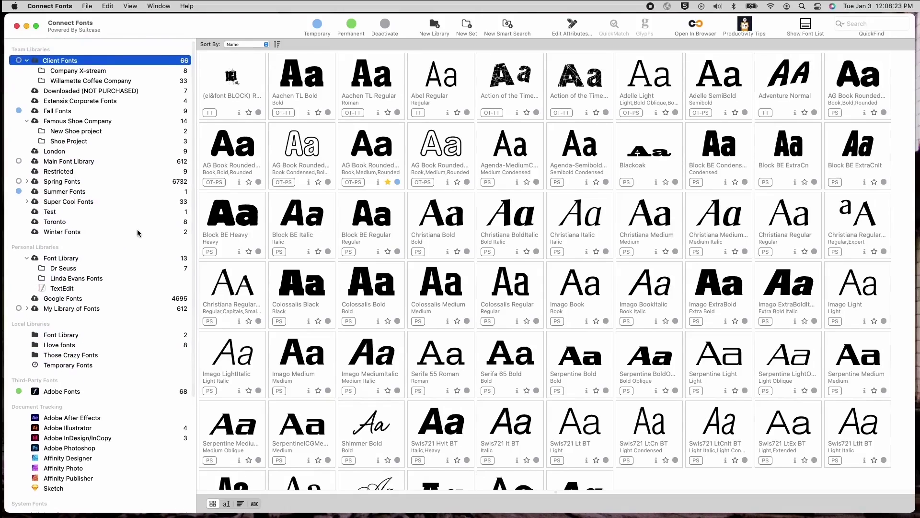
scroll(137, 230, down, 6)
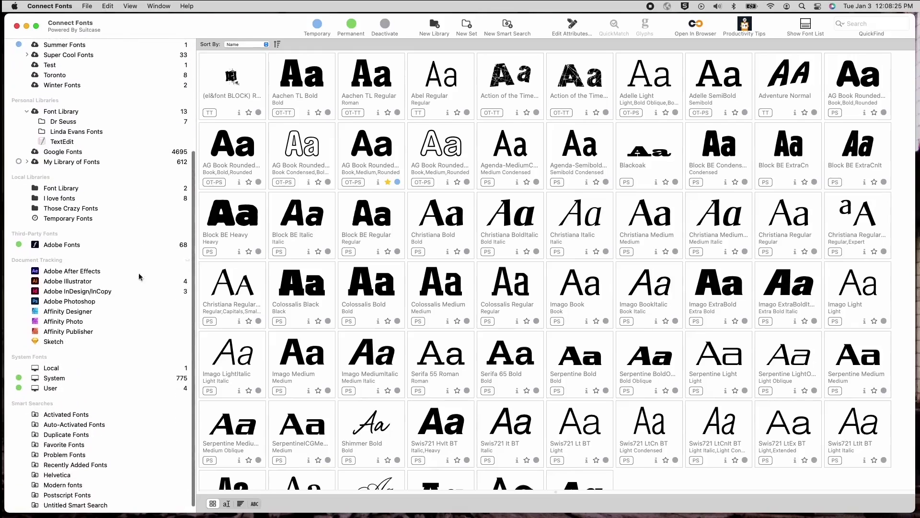
Step: List the tracked Adobe Illustrator and InDesign/InCopy documents, returning to the Illustrator files
click(90, 283)
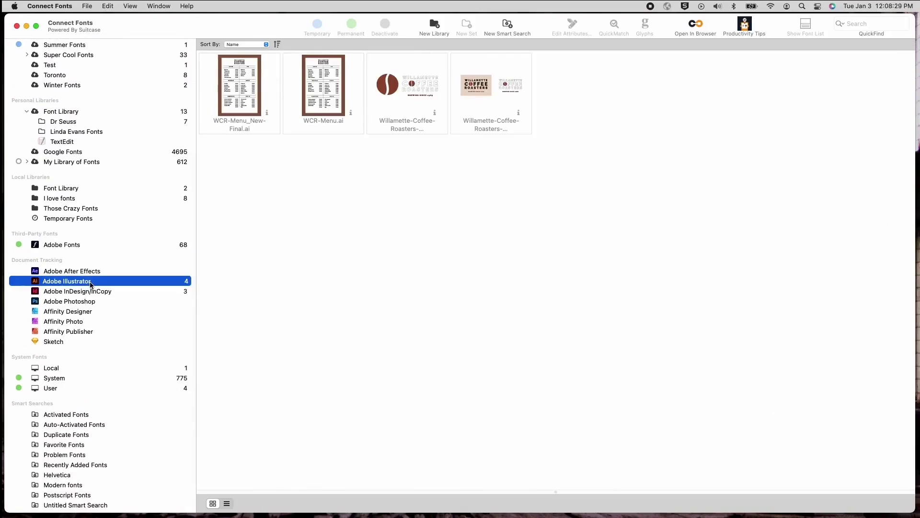
click(94, 294)
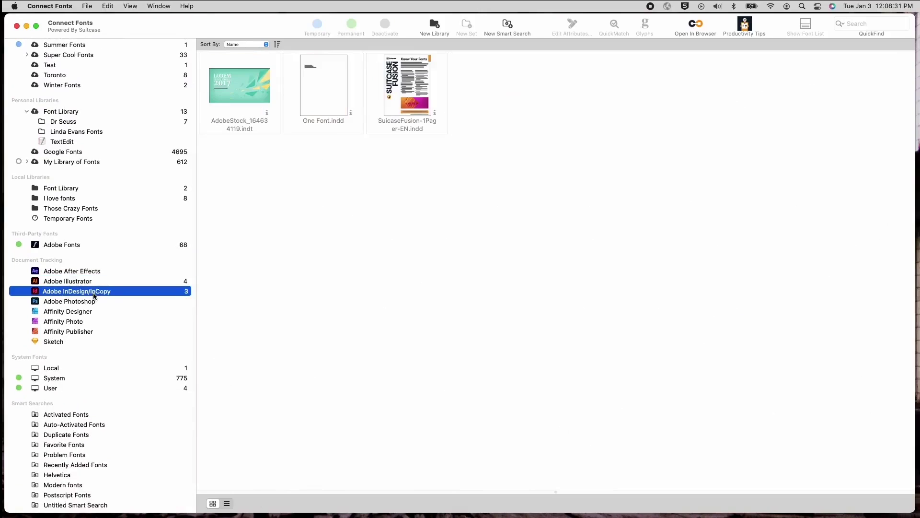
click(93, 281)
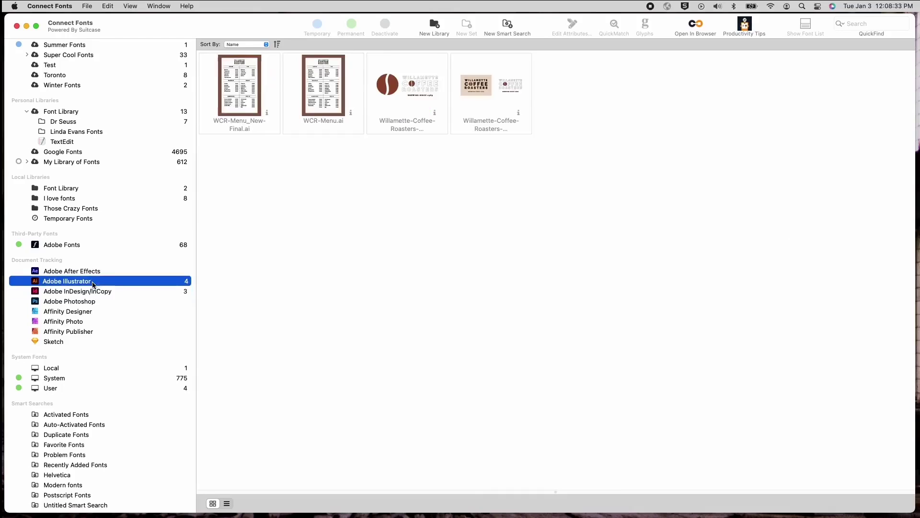
scroll(119, 278, down, 1)
Step: Show the fonts WCR-Menu_New-Final.ai uses, then list the InDesign/InCopy documents again
click(266, 112)
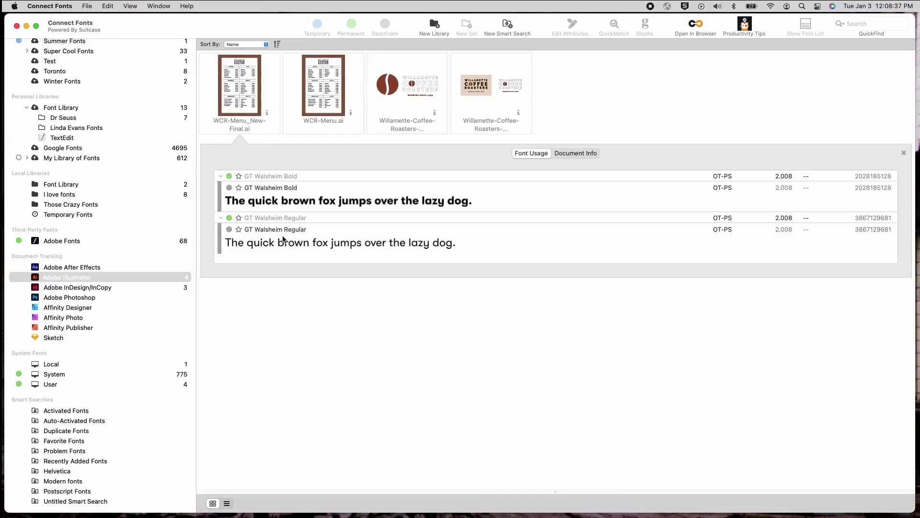
mouse_move(283, 239)
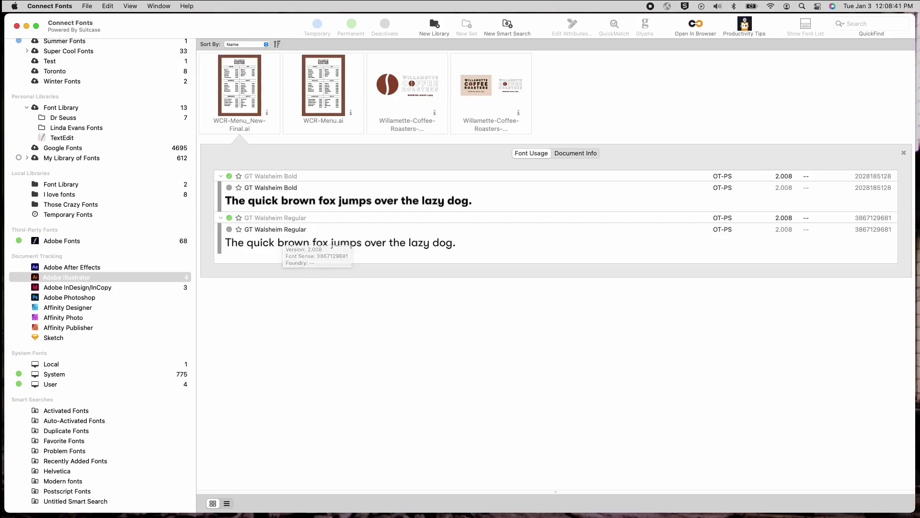
mouse_move(3, 311)
mouse_down()
mouse_move(75, 314)
mouse_move(76, 288)
mouse_move(76, 317)
mouse_move(1, 311)
mouse_up()
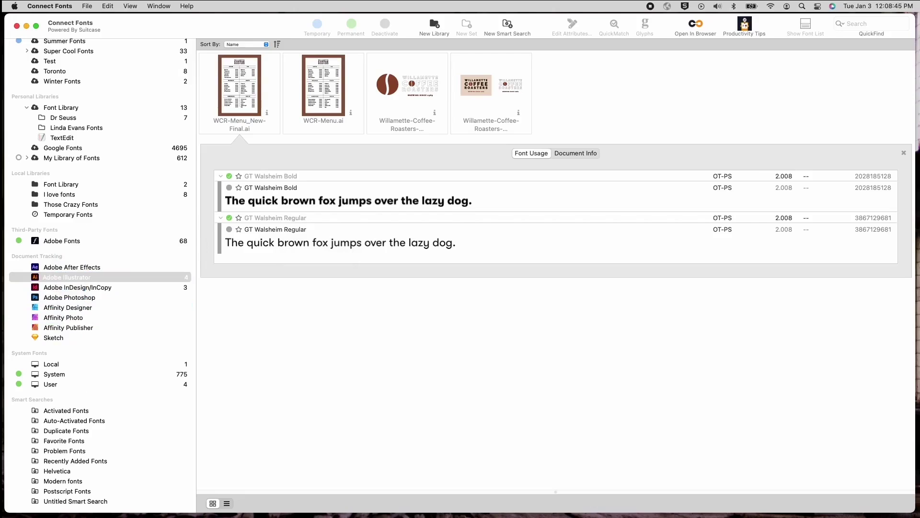
click(162, 287)
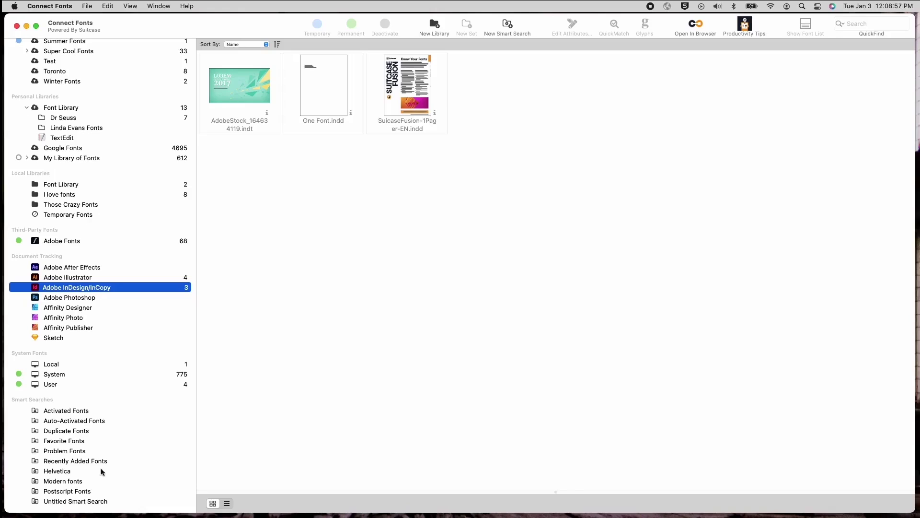
Step: Show the Postscript Fonts smart search and add find-fonts conditions via Edit > Find Fonts
click(66, 491)
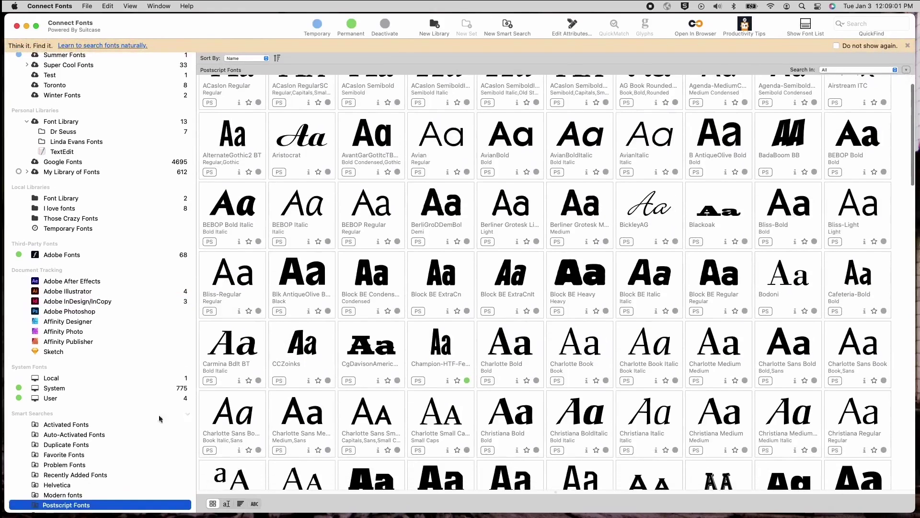
scroll(91, 437, down, 2)
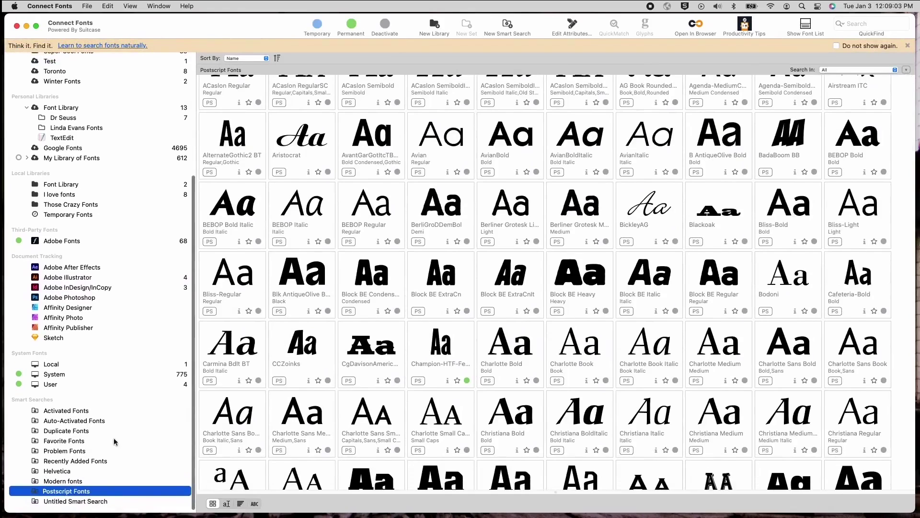
click(107, 6)
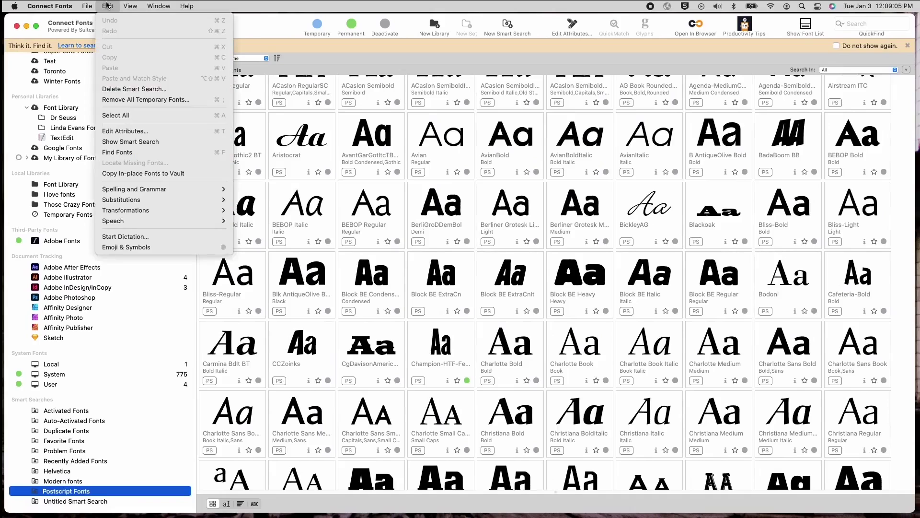
click(117, 152)
Step: Review the field and operator popups, keeping the condition PostScript Name contains
click(236, 94)
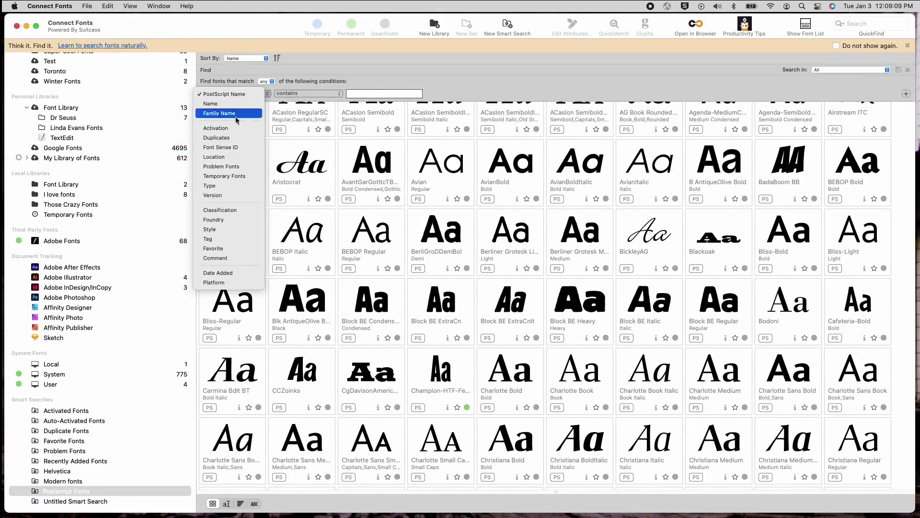
click(291, 97)
click(291, 97)
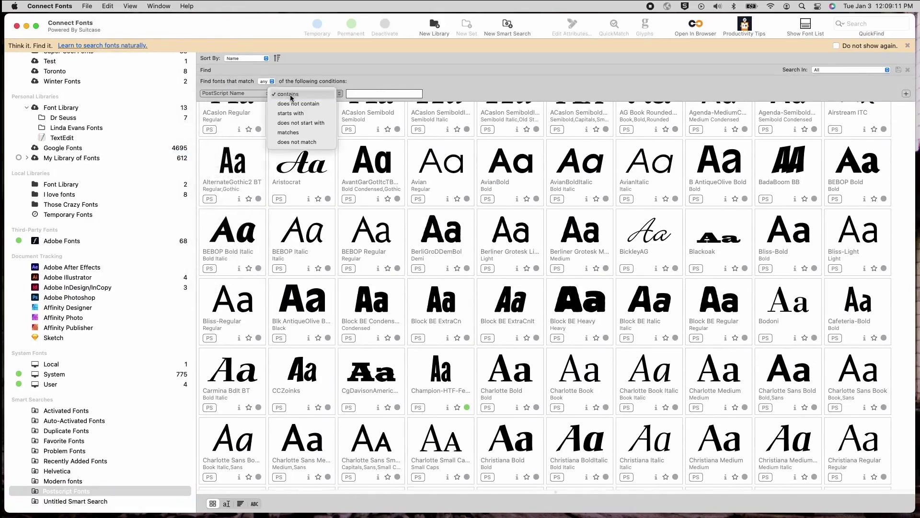
click(294, 95)
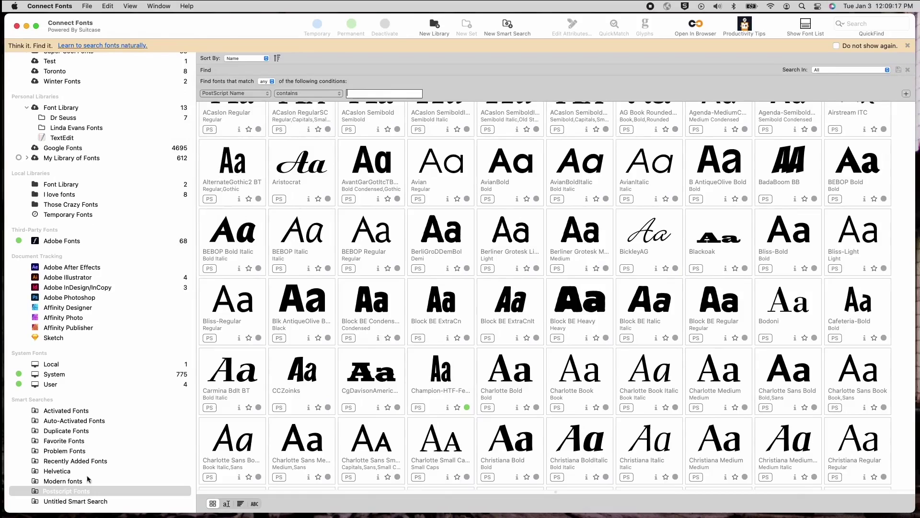
scroll(120, 446, up, 5)
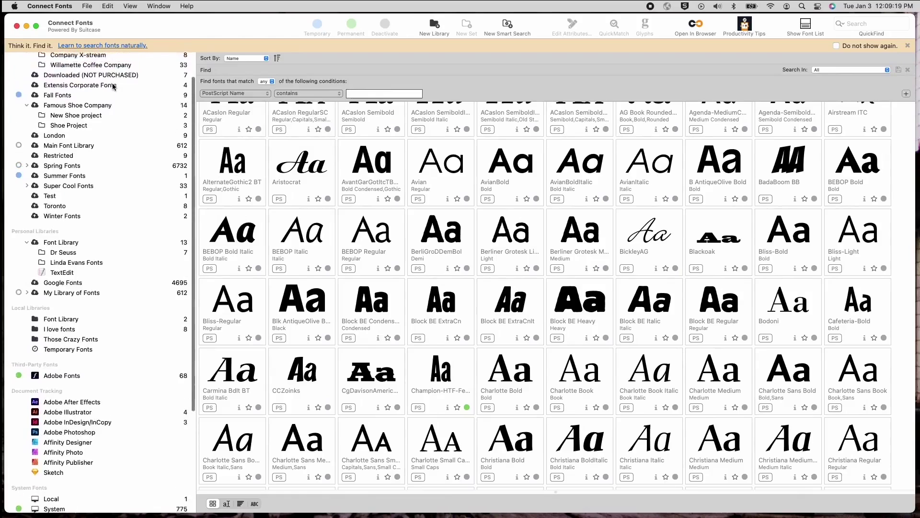
scroll(114, 86, up, 2)
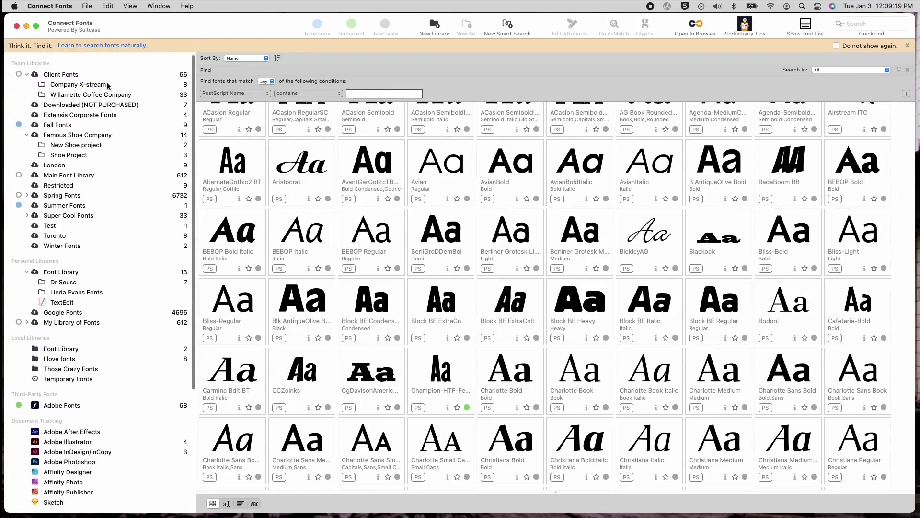
Step: Show the Client Fonts library without search conditions and open the first font's details
click(82, 77)
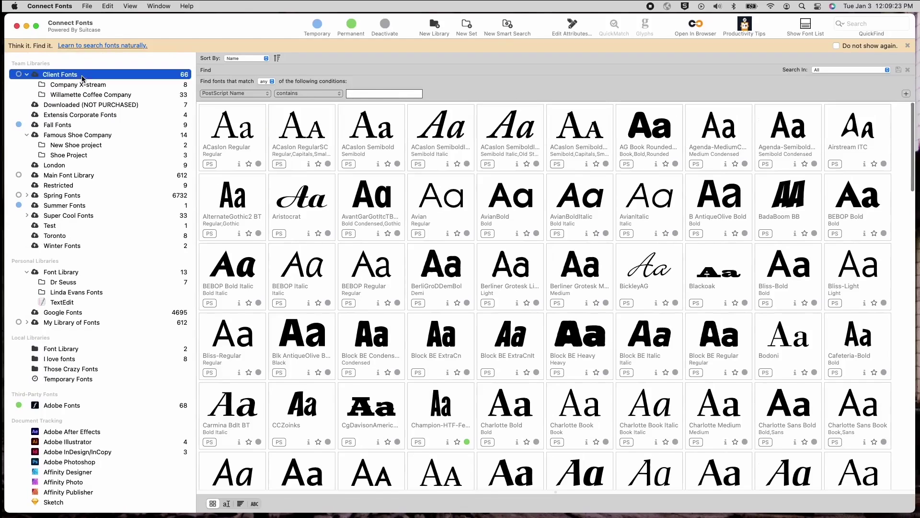
click(907, 70)
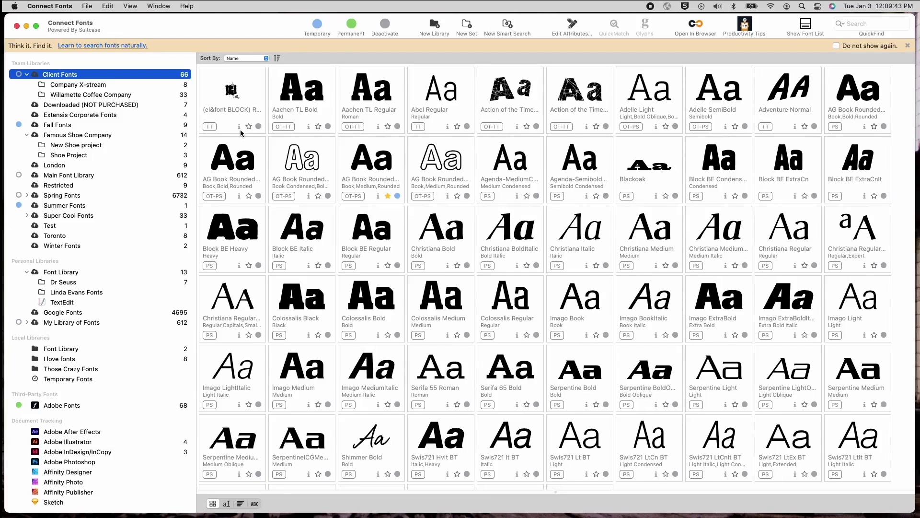
click(242, 130)
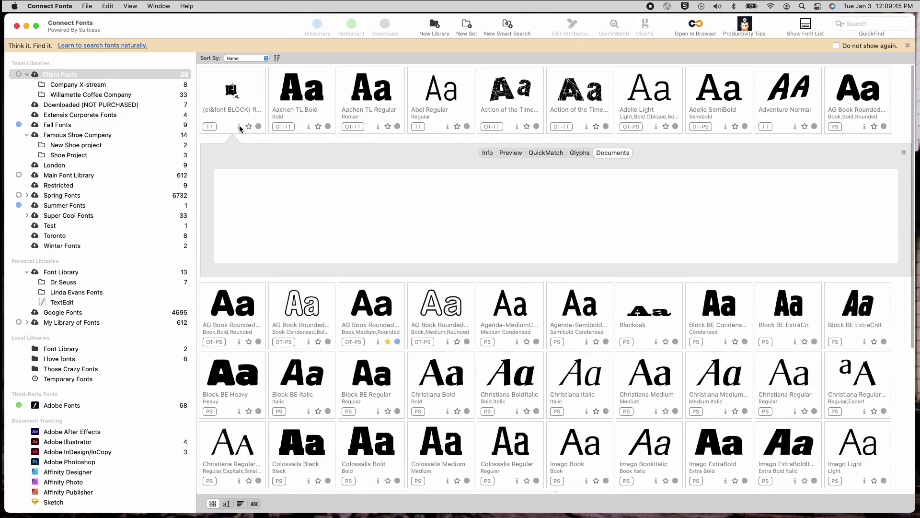
Step: Review Action of the Time's Preview, QuickMatch, Glyphs and Documents tabs, then close its details panel
click(507, 154)
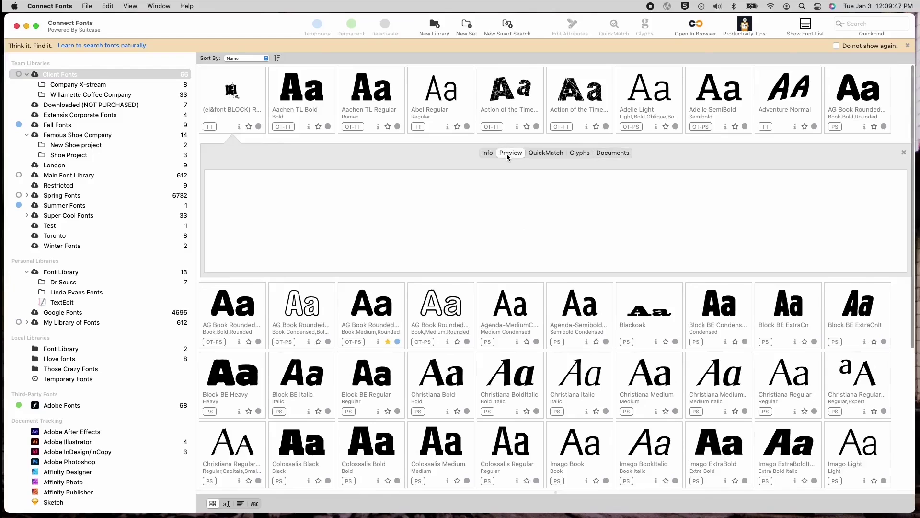
click(548, 152)
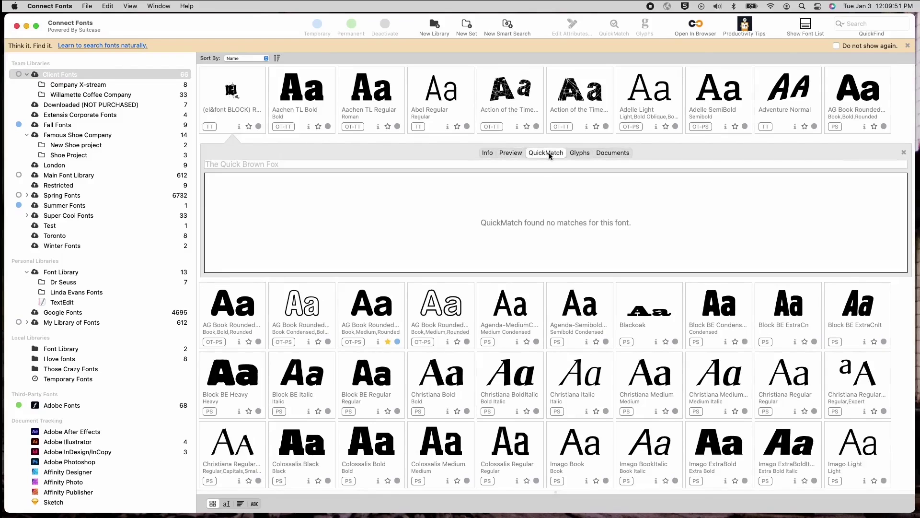
click(508, 115)
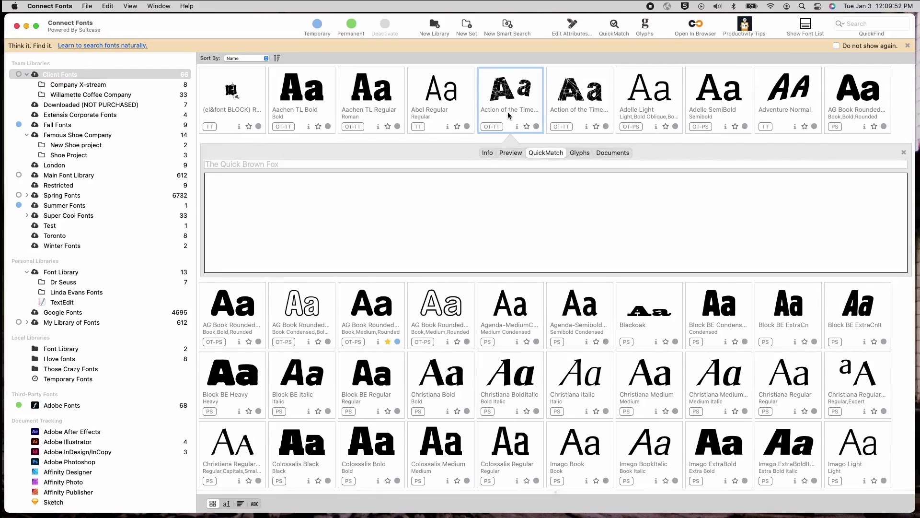
click(581, 153)
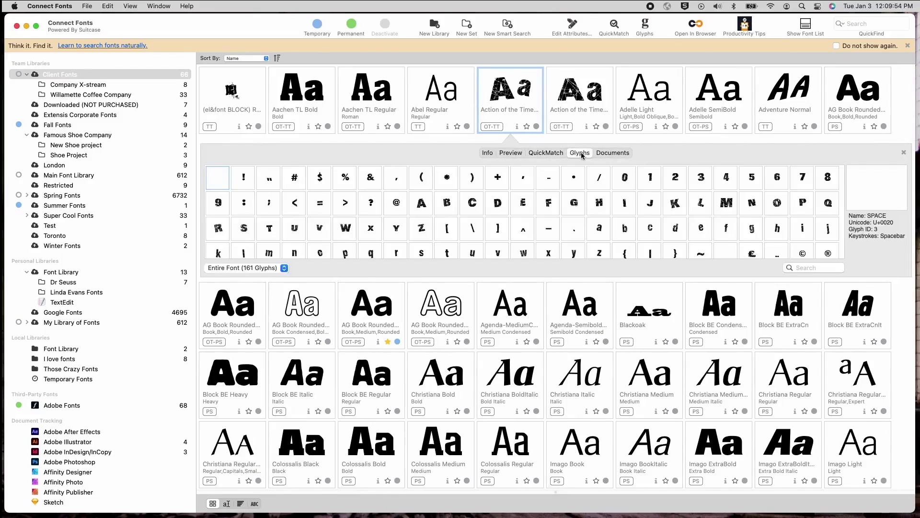
click(609, 154)
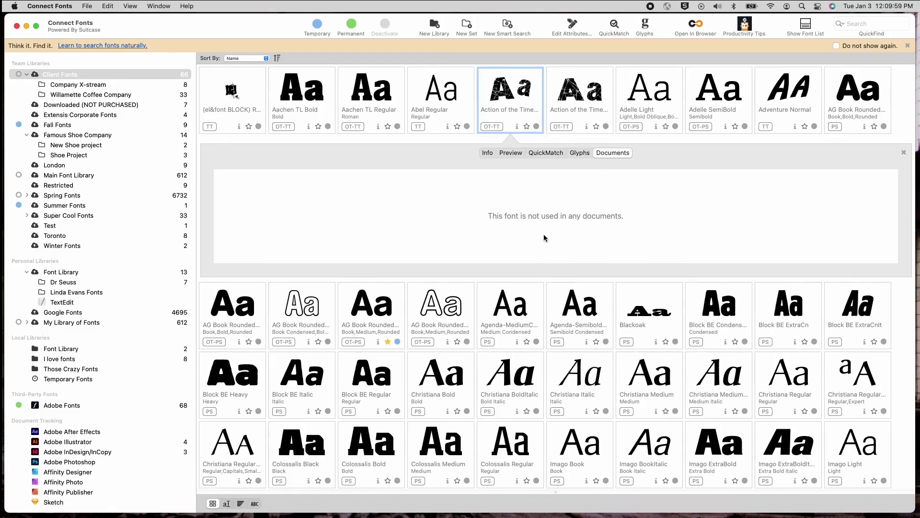
click(518, 126)
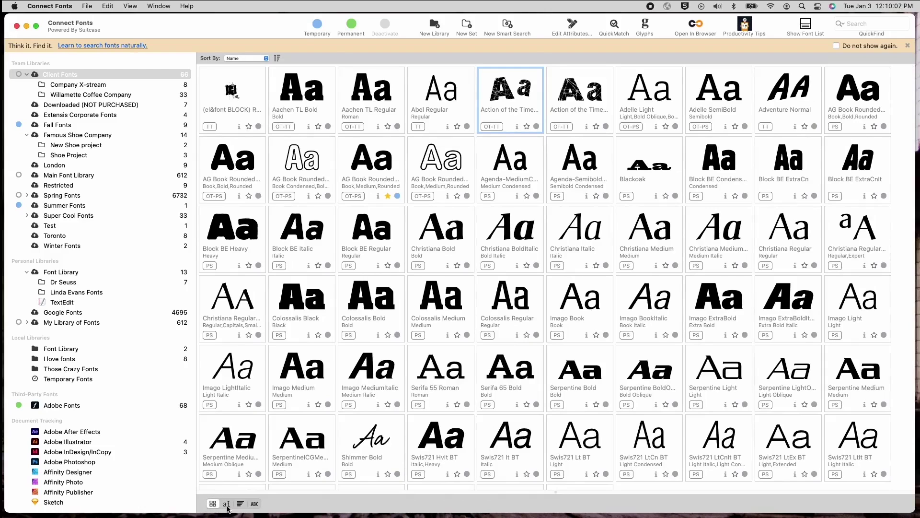
click(227, 506)
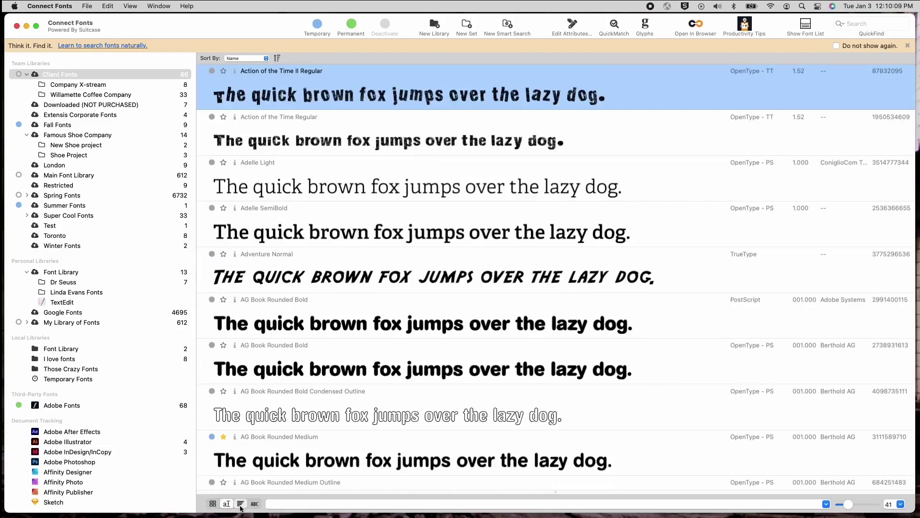
click(240, 504)
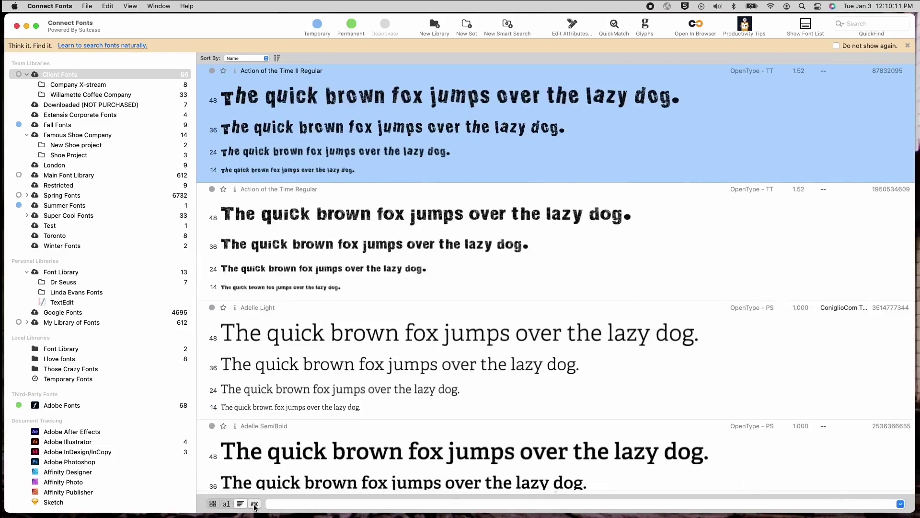
click(254, 504)
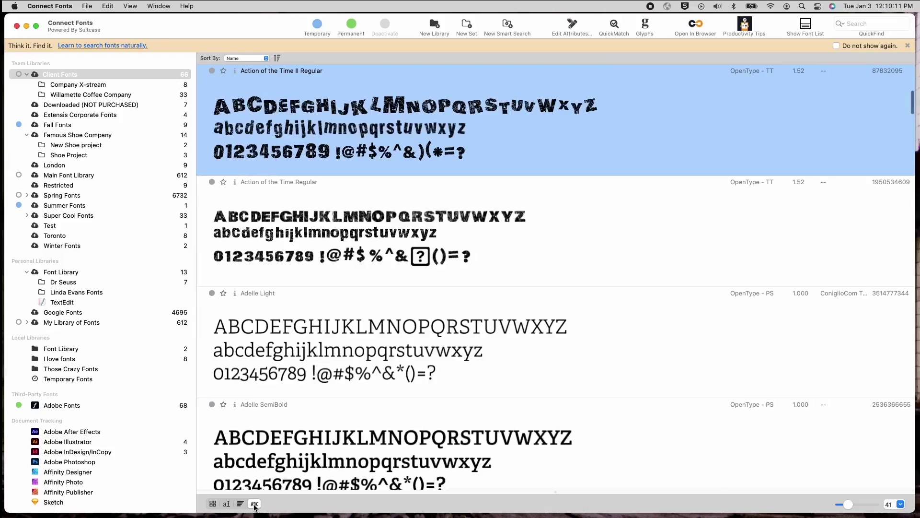
click(213, 503)
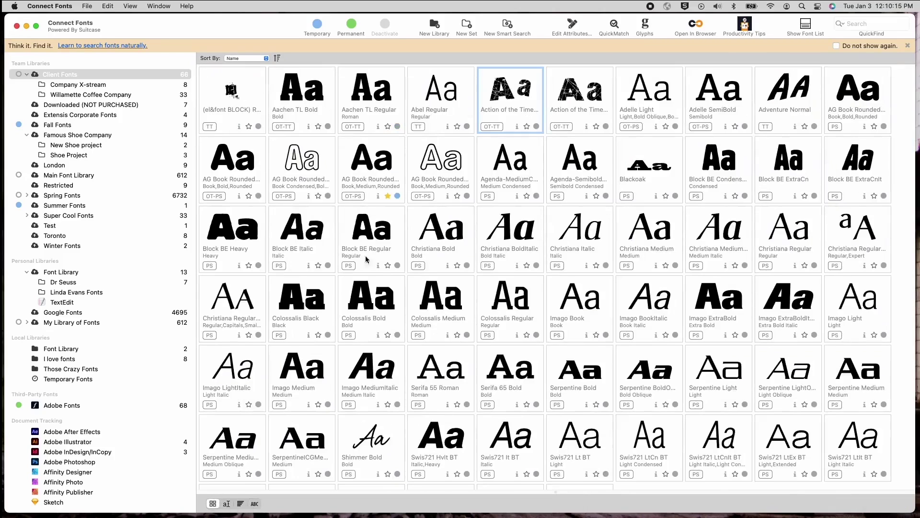
mouse_move(387, 219)
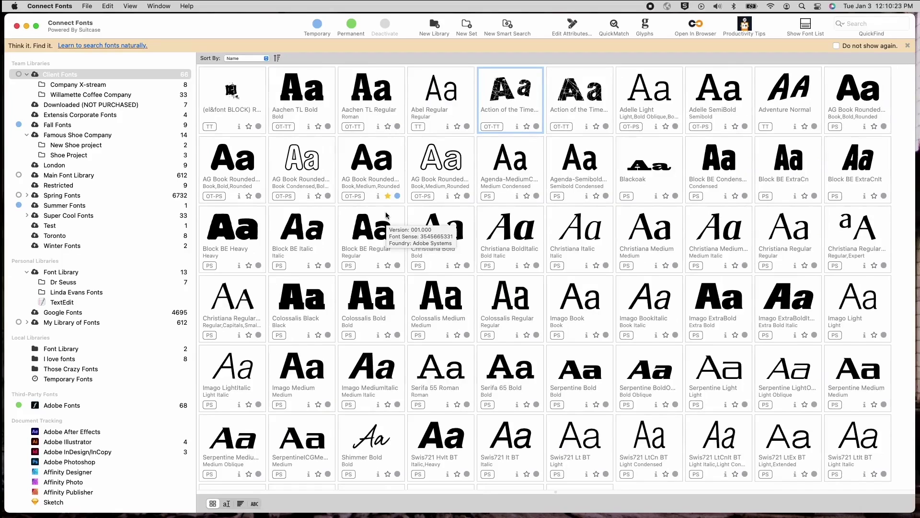
click(127, 6)
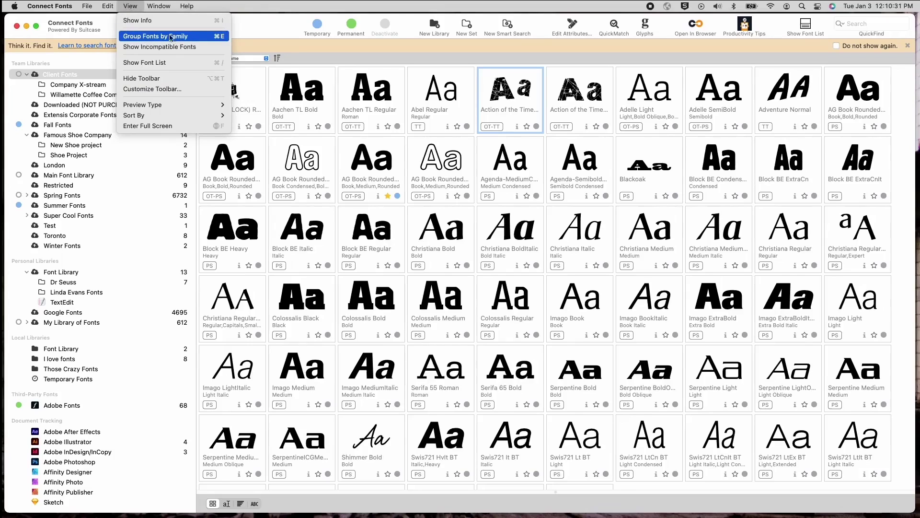
click(134, 7)
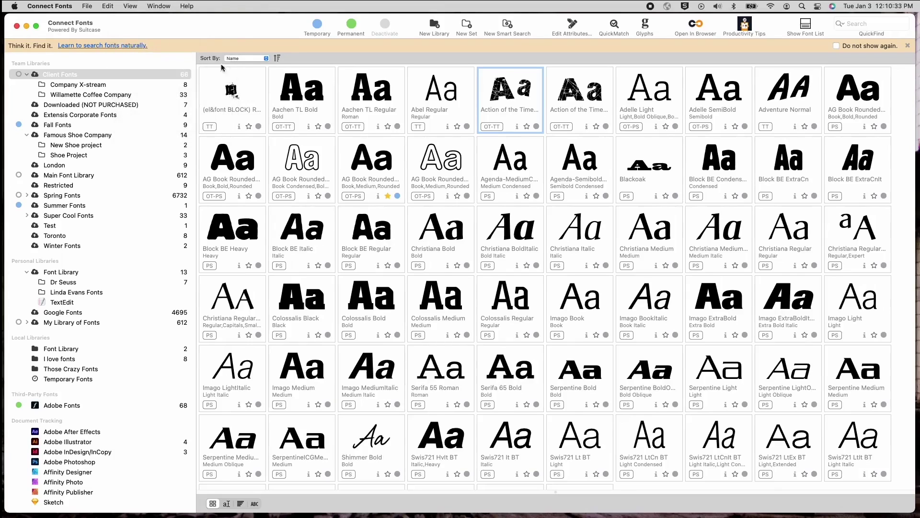
click(263, 58)
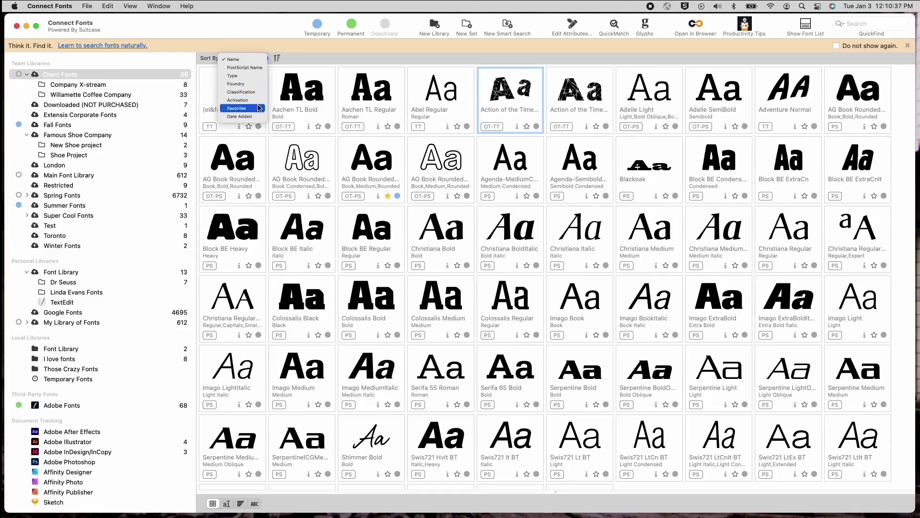
click(253, 60)
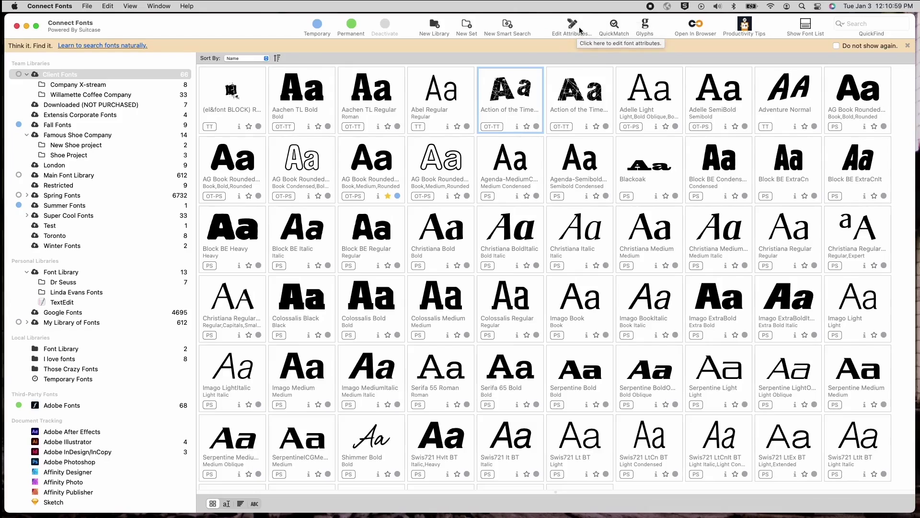
Step: View the Action of the Time font's actions, then open its attribute editor
right_click(512, 88)
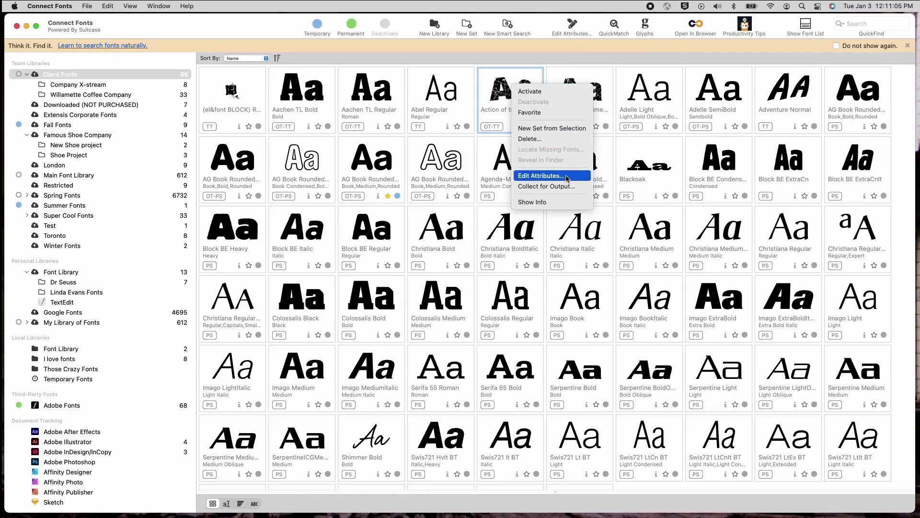
click(539, 64)
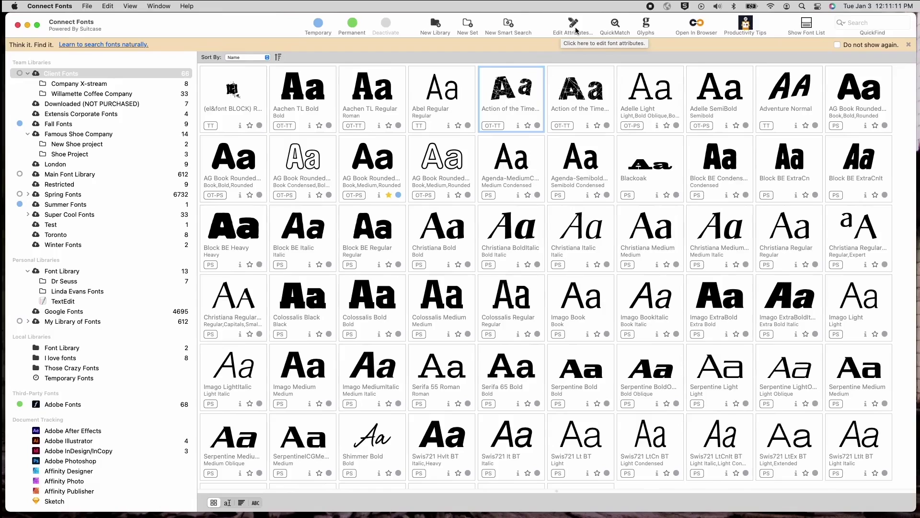
click(574, 28)
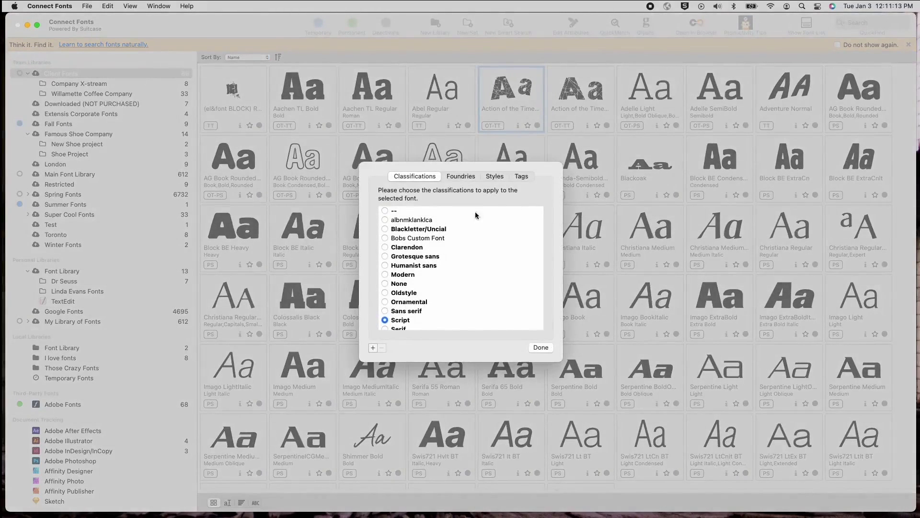
scroll(449, 218, down, 3)
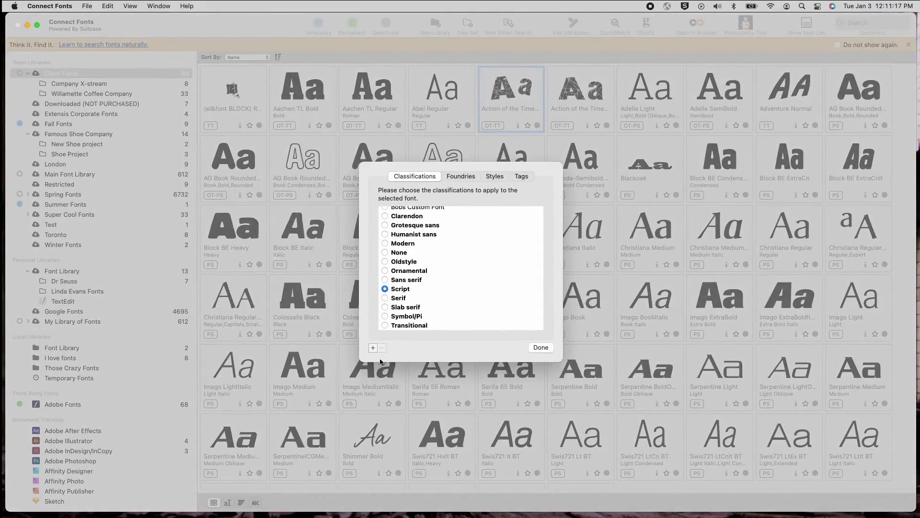
Step: Browse the Foundries, Styles and Tags tabs, add an Untitled Tag and close the editor
click(460, 177)
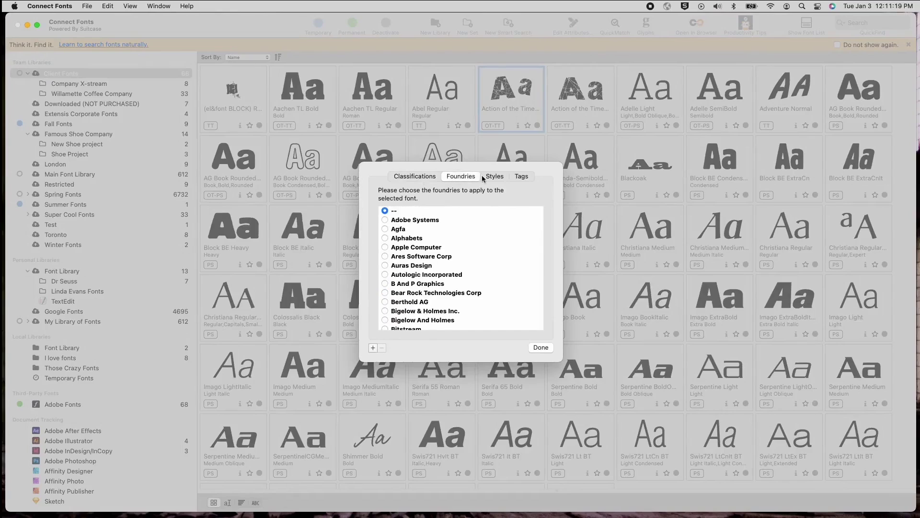
click(493, 177)
click(516, 177)
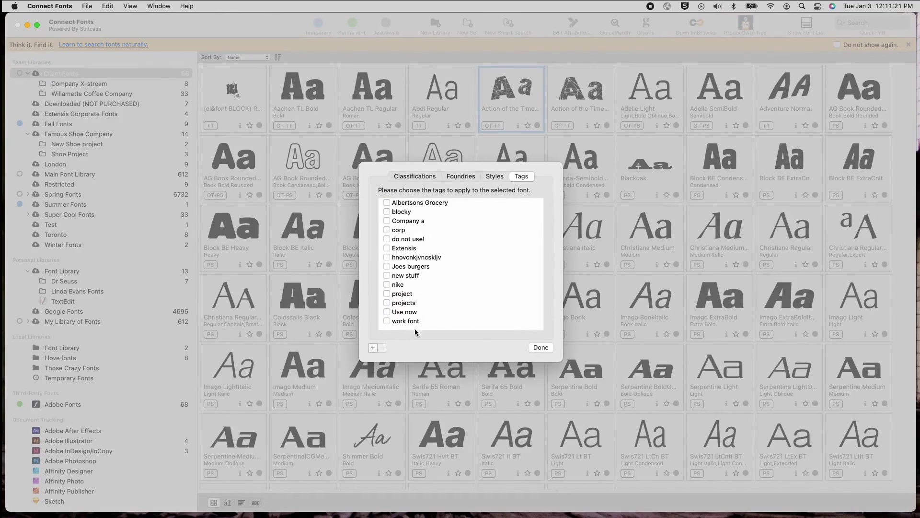
click(373, 348)
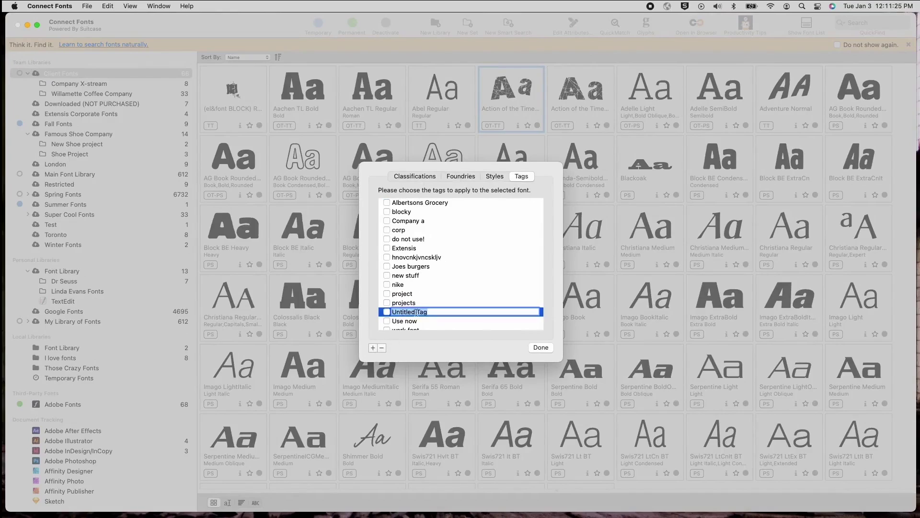
click(536, 347)
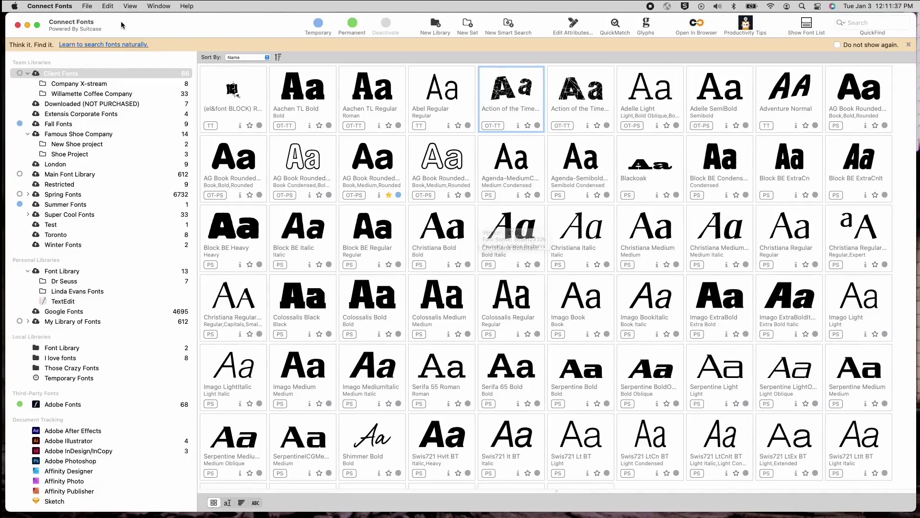
click(104, 6)
mouse_move(87, 7)
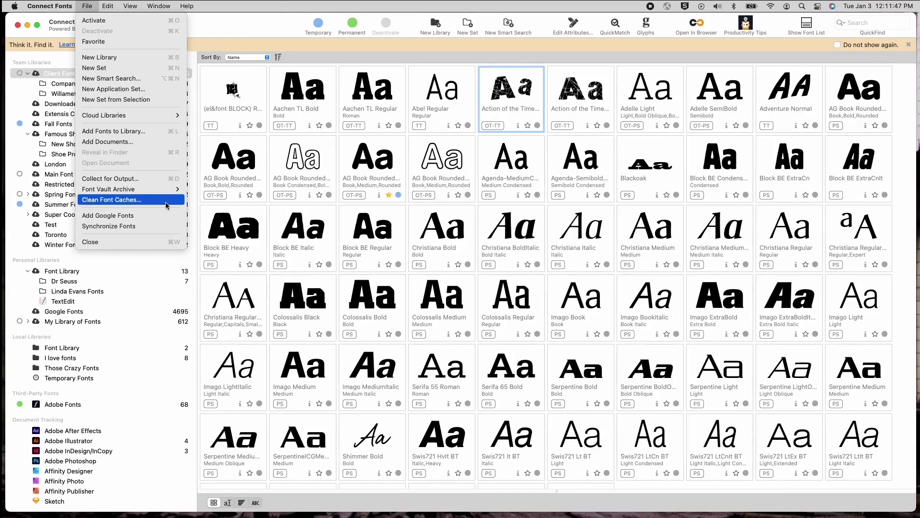
click(209, 36)
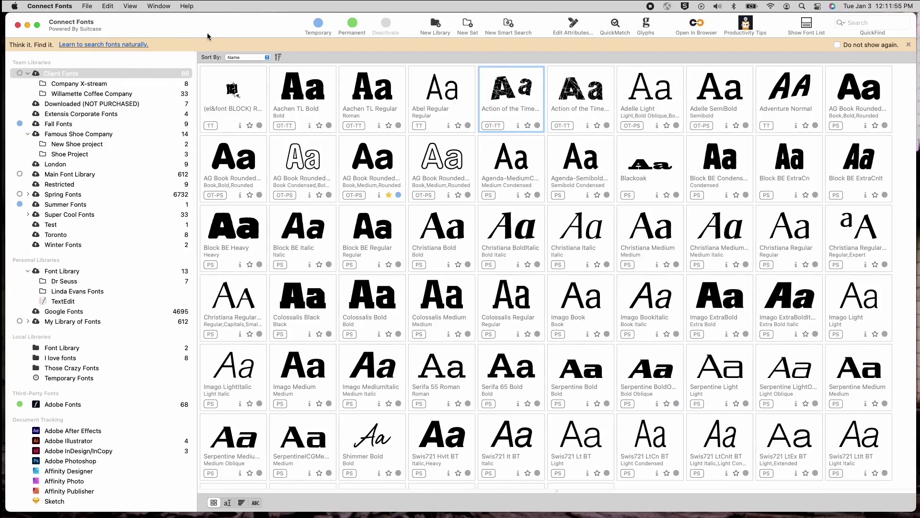
Step: Open Connect Fonts > Preferences... to show the General preferences
click(58, 7)
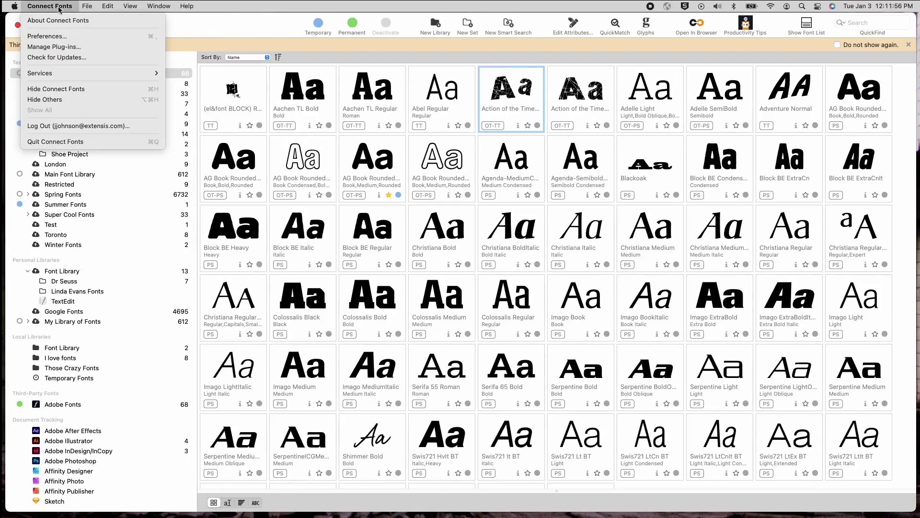
click(64, 39)
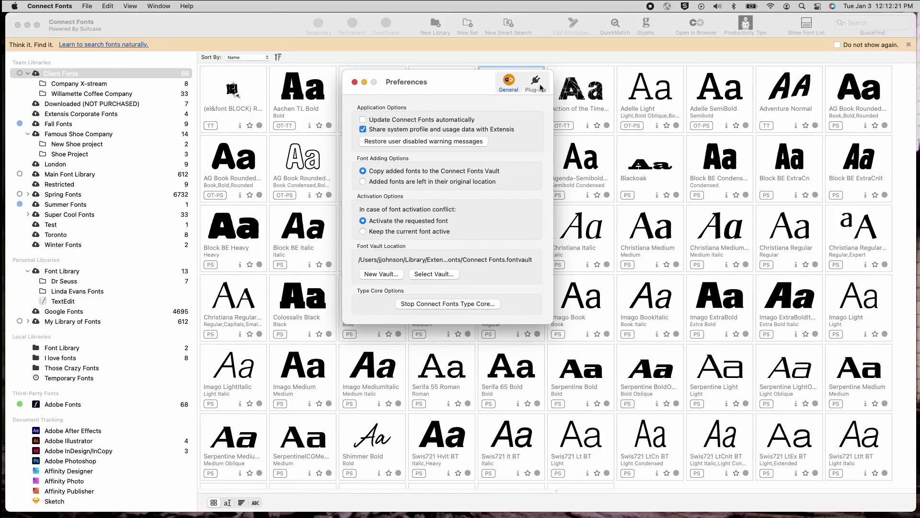
Step: Open Manage Plug-ins and view the supported third-party apps, showing After Effects 2021–2023 as not installed
click(53, 6)
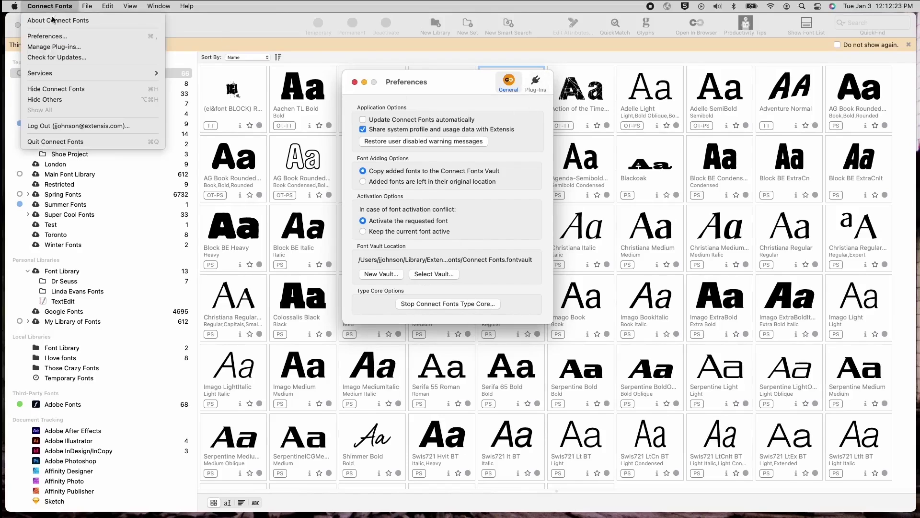
click(51, 47)
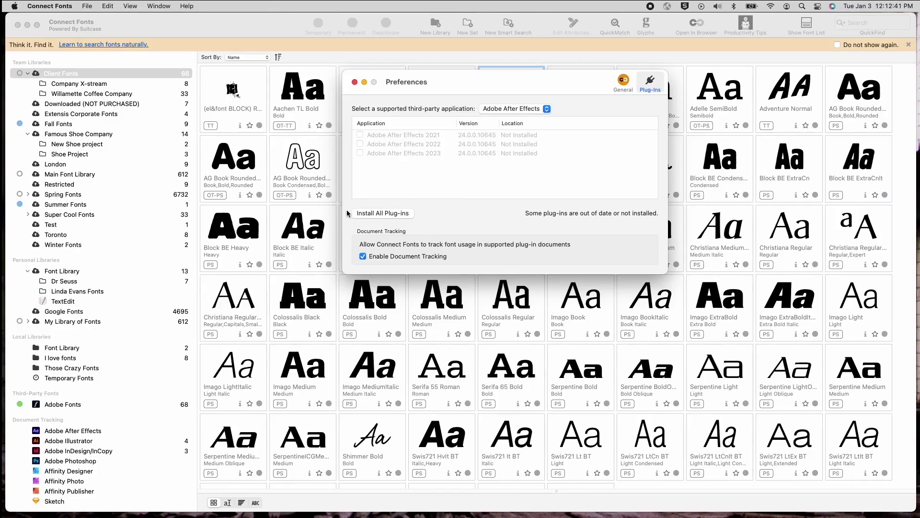
click(510, 110)
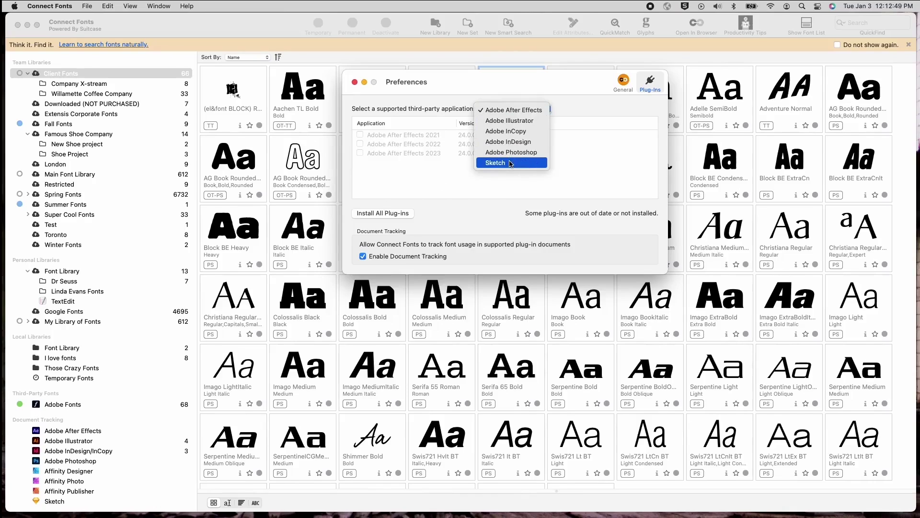
Step: Close the Preferences window to return to the Client Fonts grid
click(354, 82)
click(355, 82)
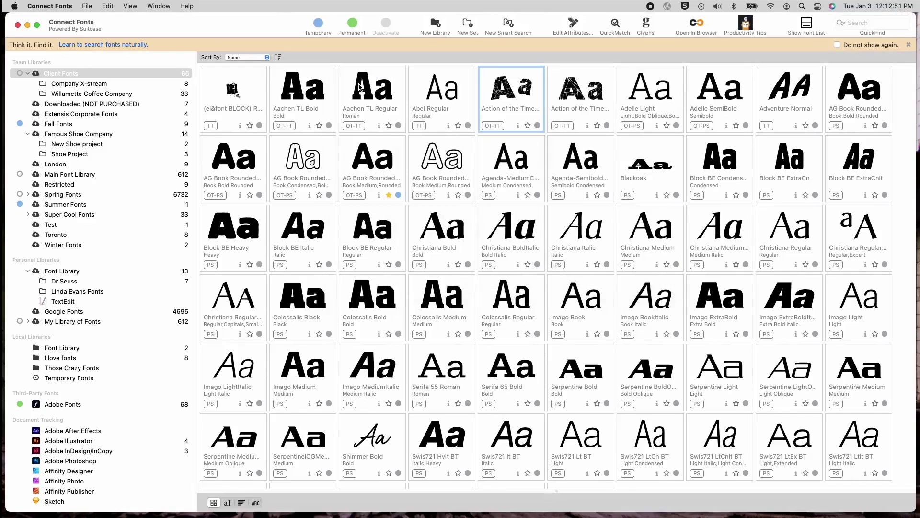